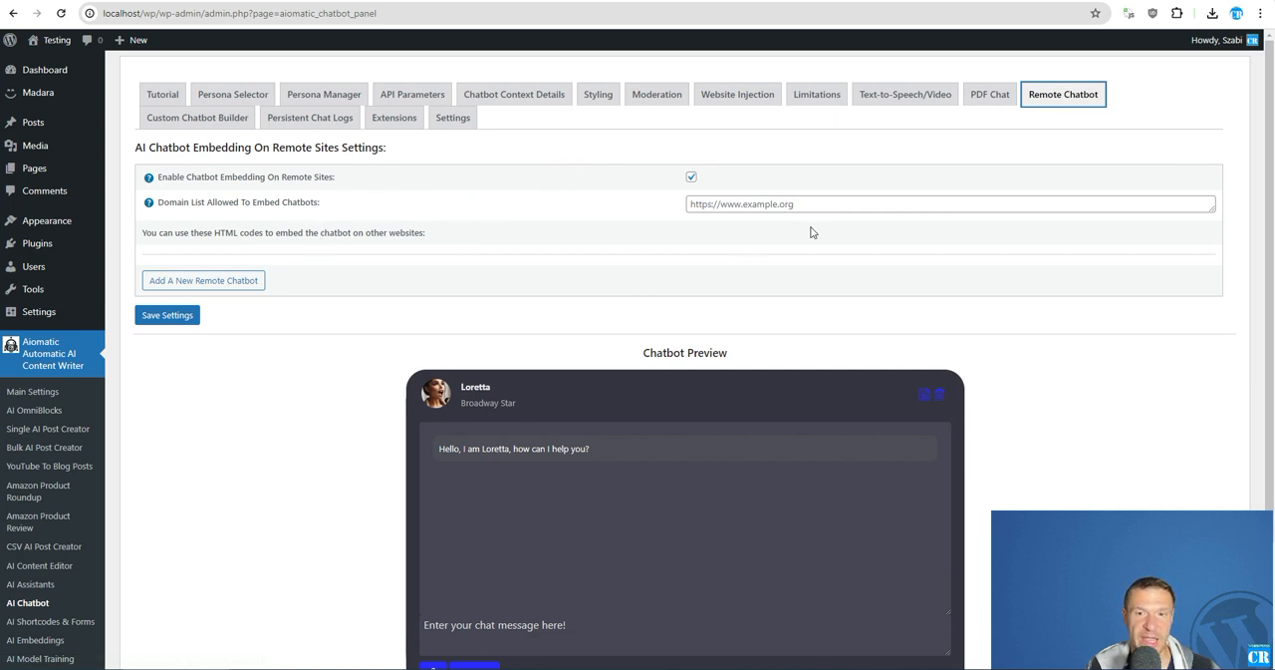
- Enable chatbot embedding on remote sites in the Remote Chatbot settings and save the settings
left_click(457, 120)
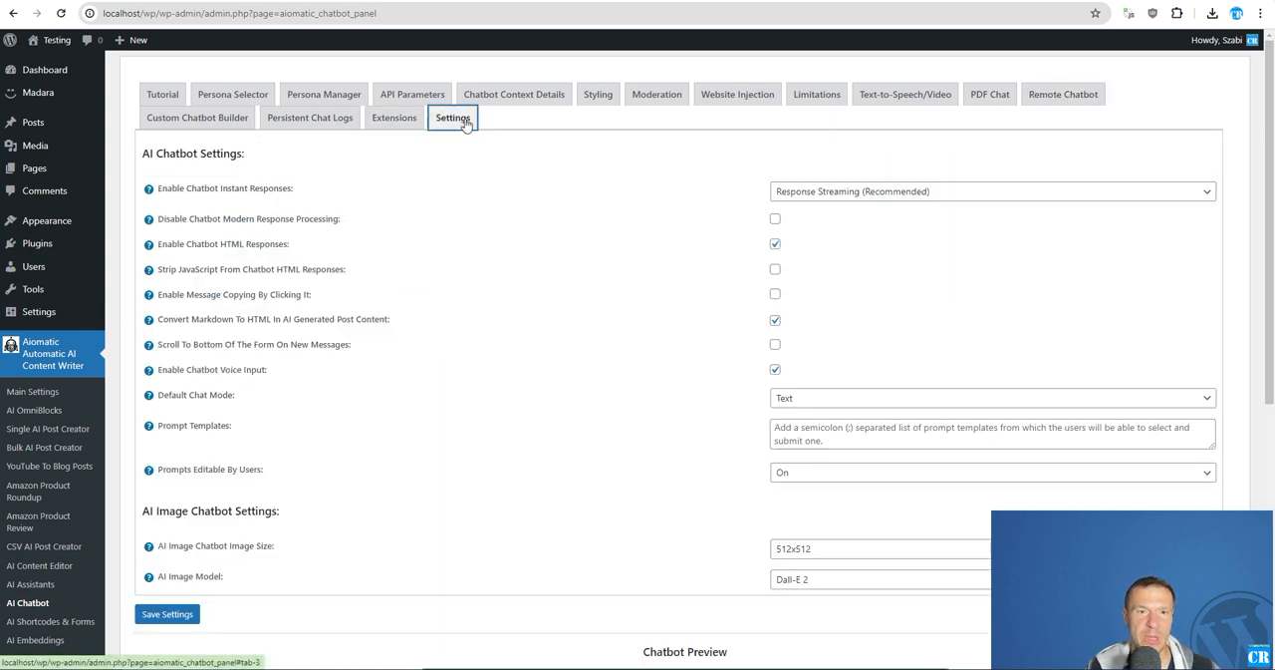
left_click(1036, 100)
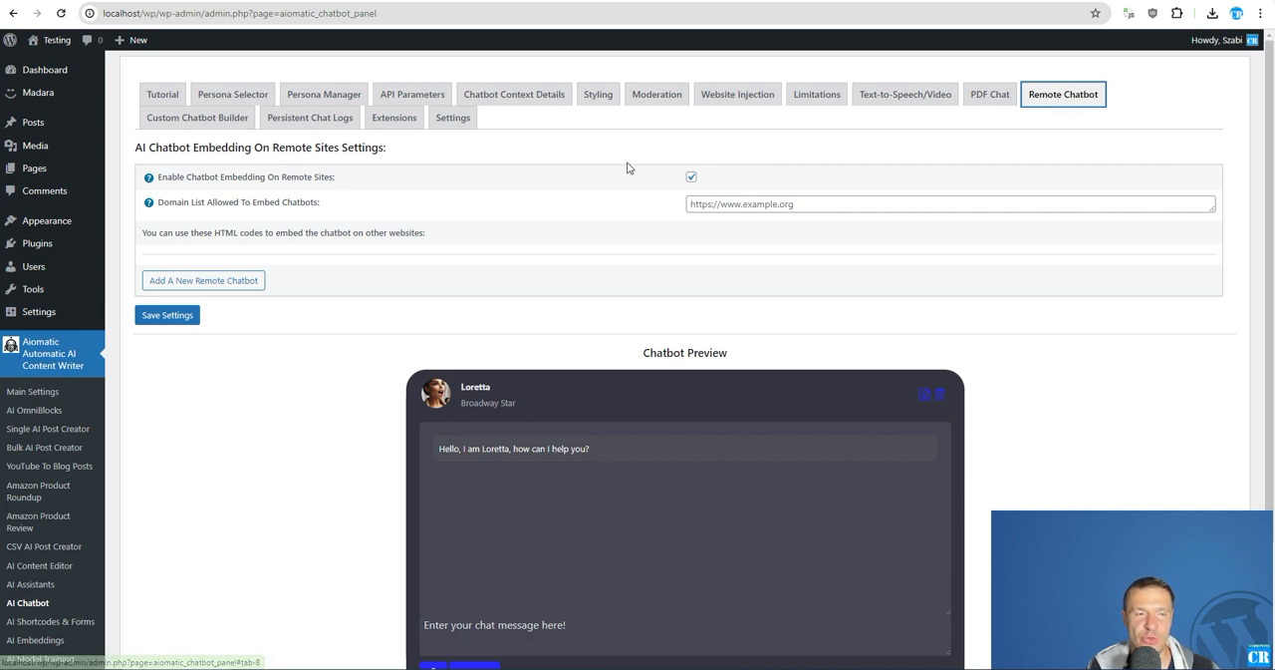
left_click(692, 178)
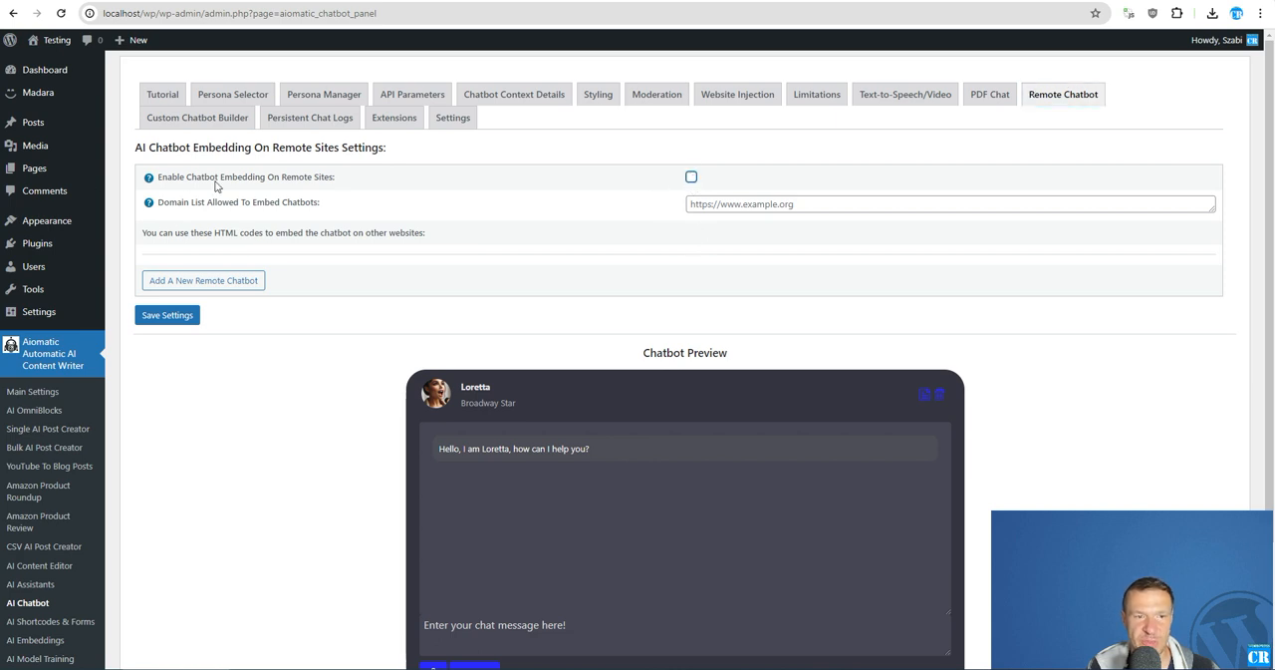
left_click(691, 178)
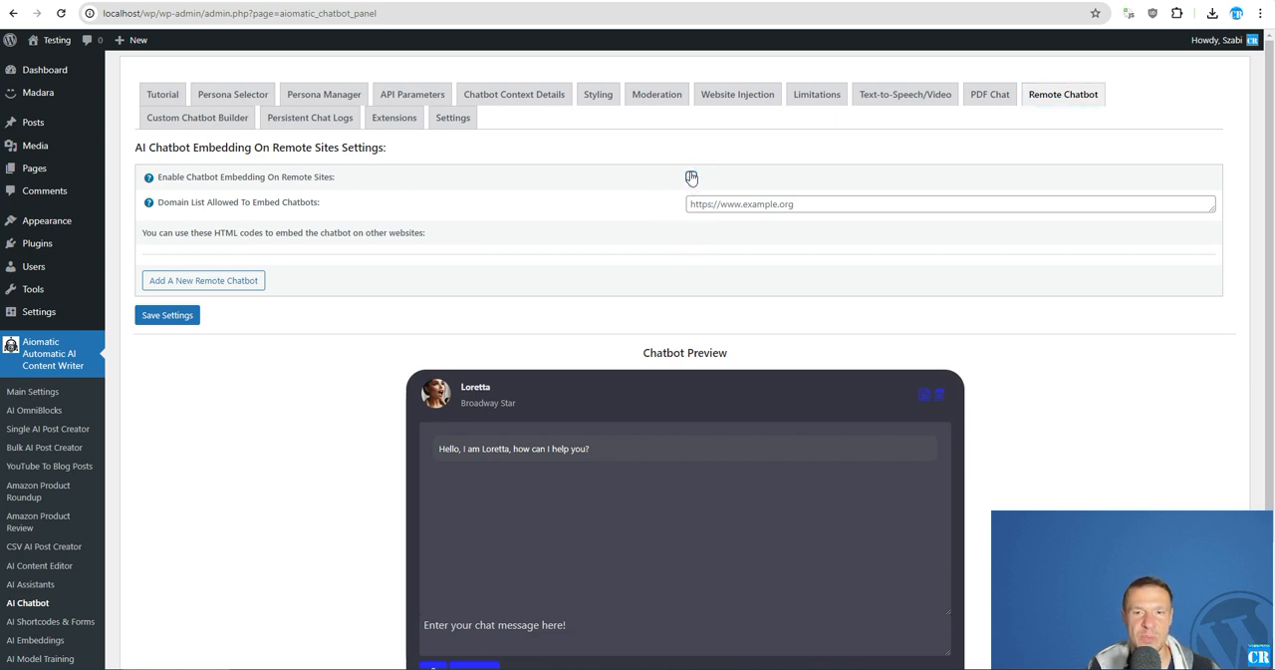
left_click(170, 315)
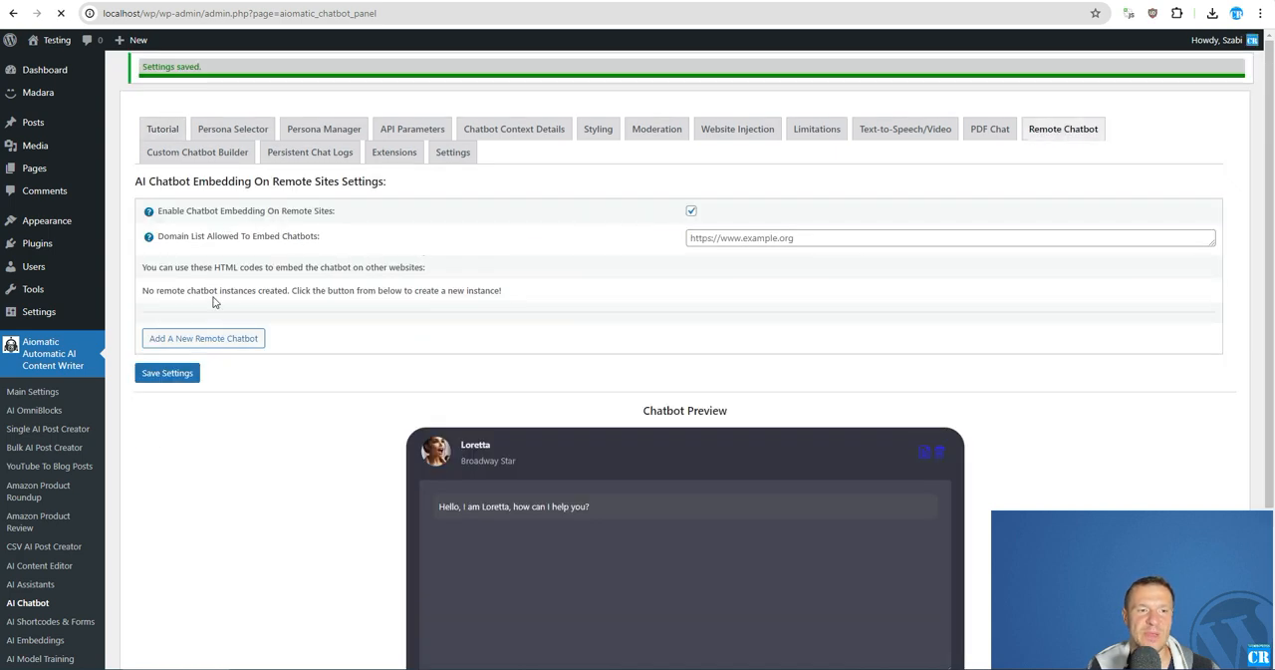
- Add a new remote chatbot and highlight its full embed HTML code
left_click_drag(148, 290, 439, 303)
left_click(268, 305)
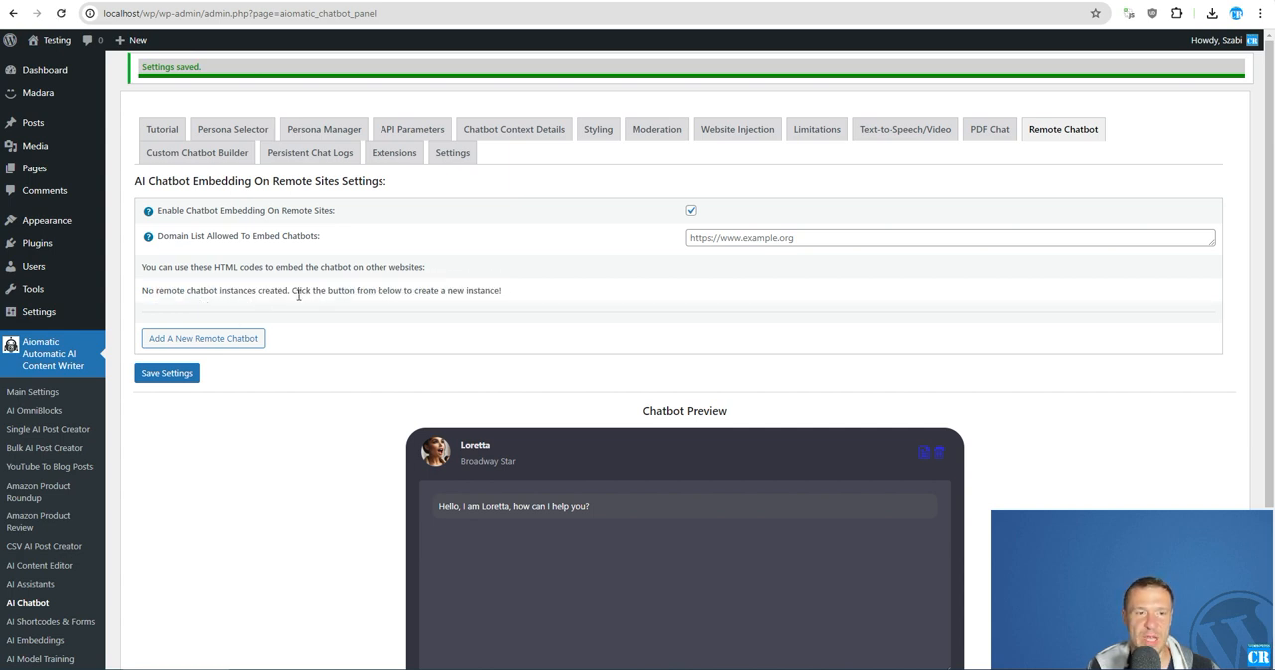
left_click(177, 340)
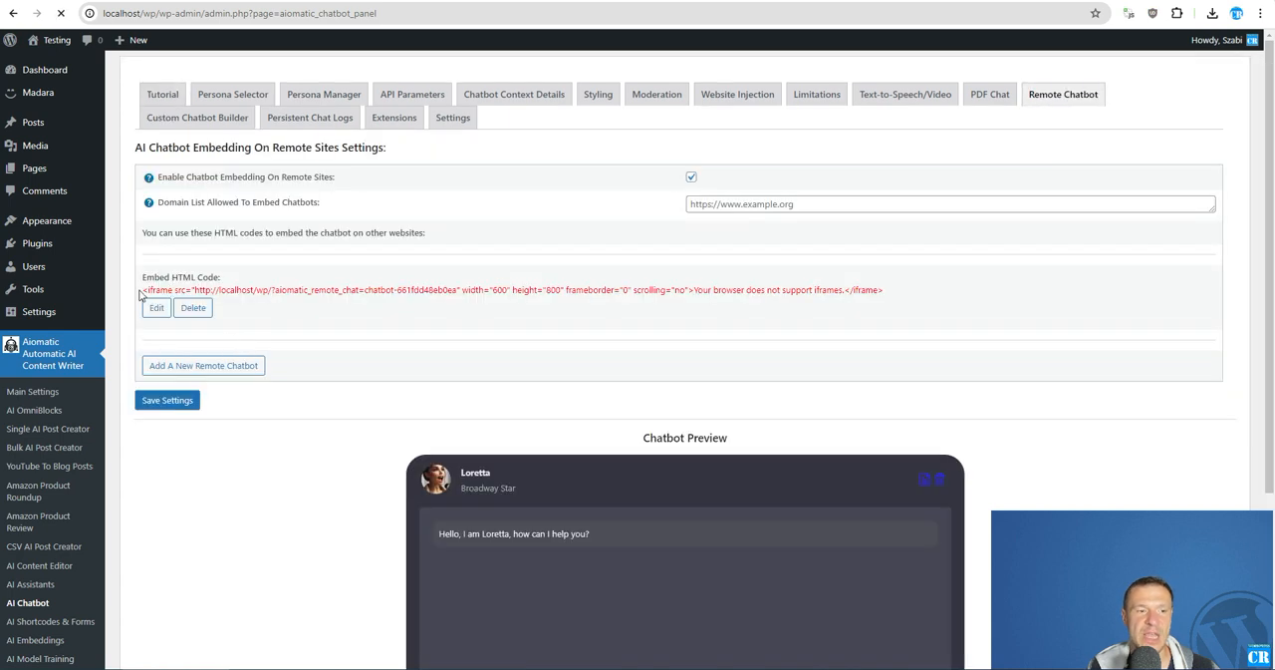
left_click_drag(140, 294, 882, 287)
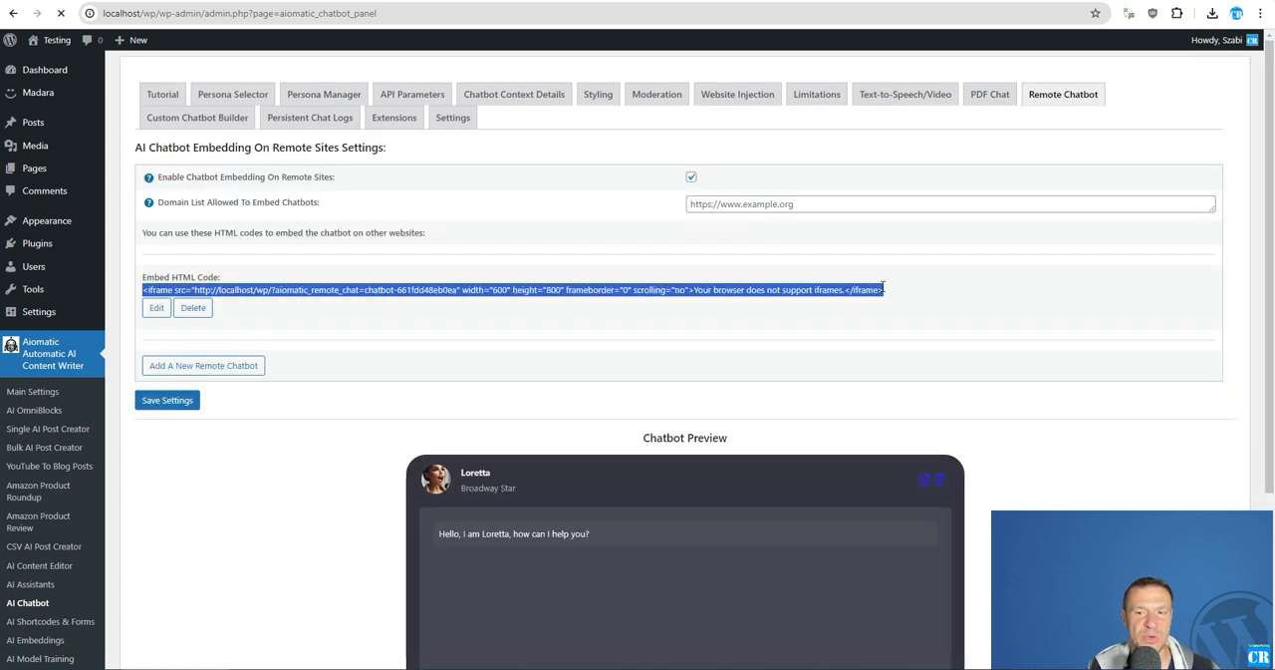
left_click(706, 288)
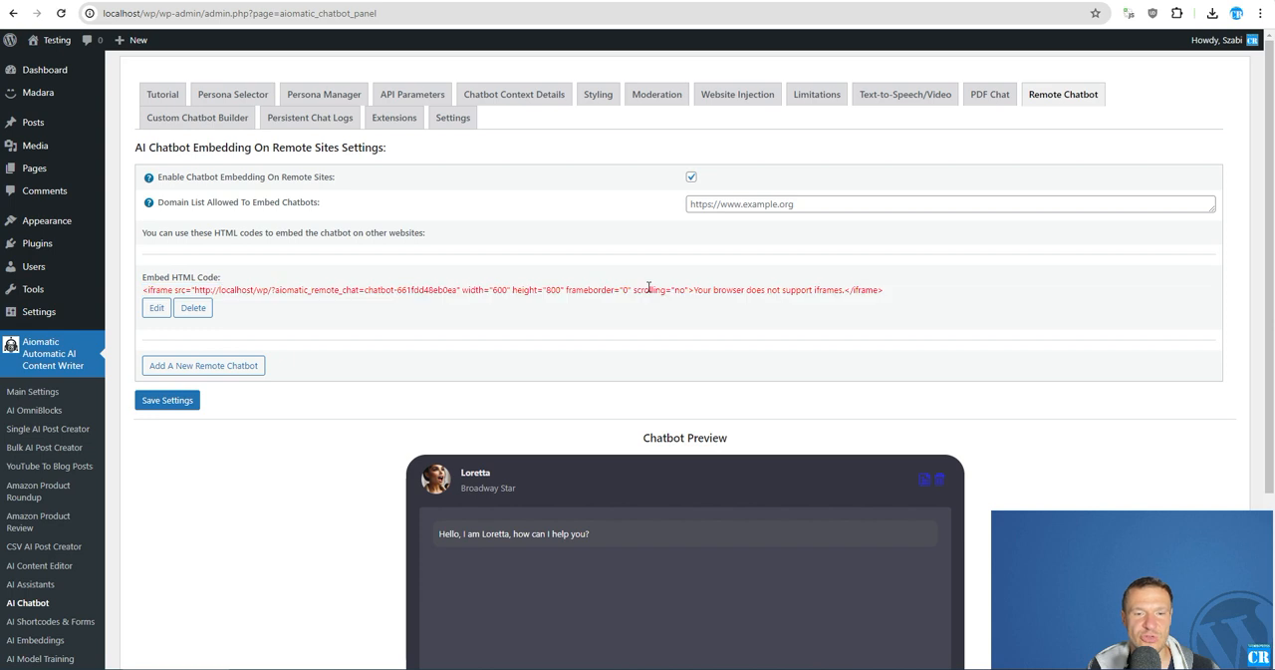
- Open the new remote chatbot for editing and examine the shortcode in its content
left_click(156, 310)
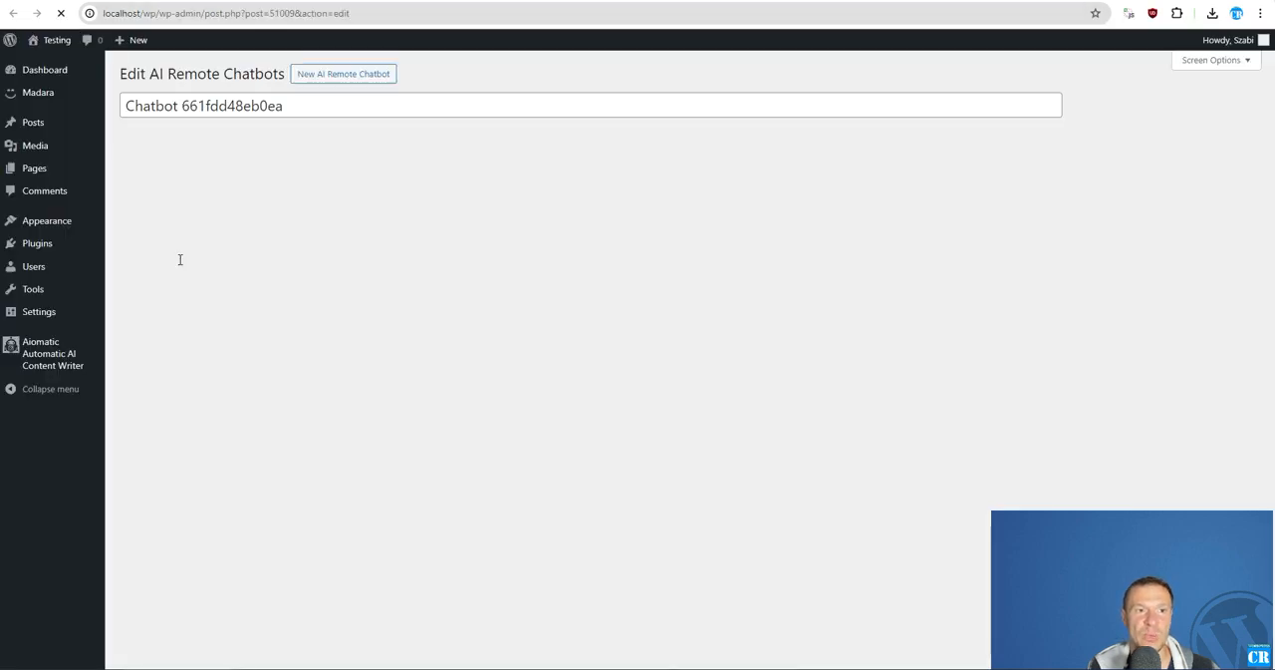
triple_click(204, 211)
left_click(193, 238)
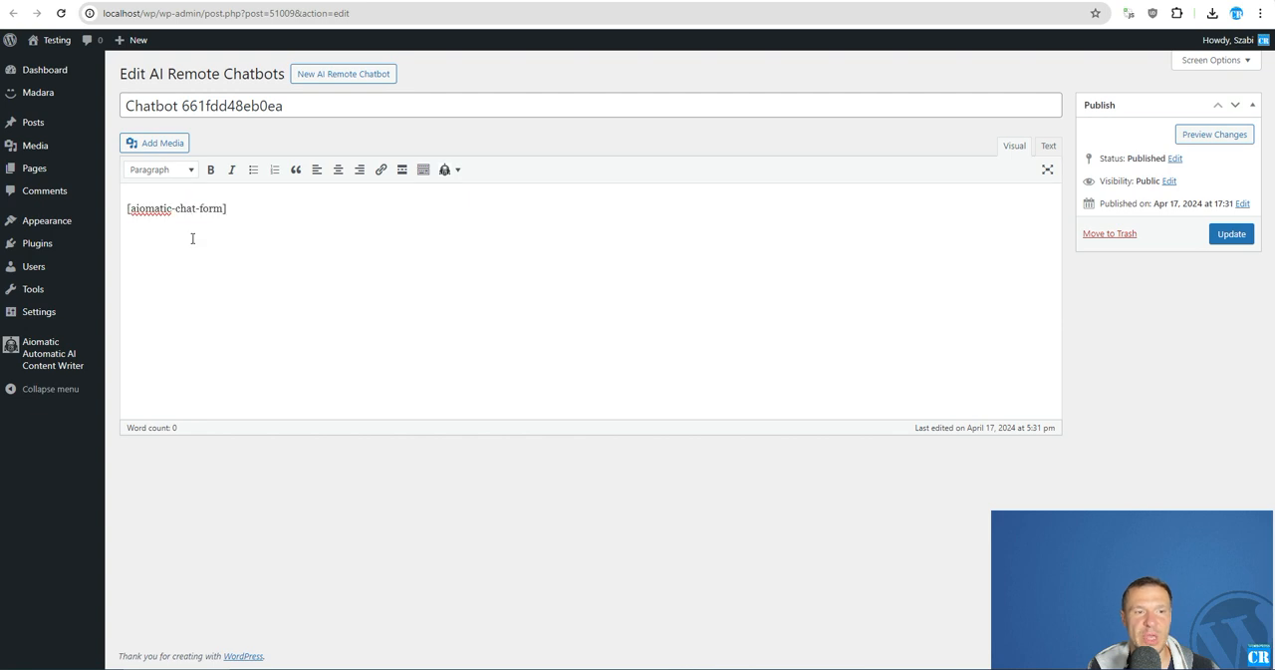
triple_click(168, 211)
left_click(234, 208)
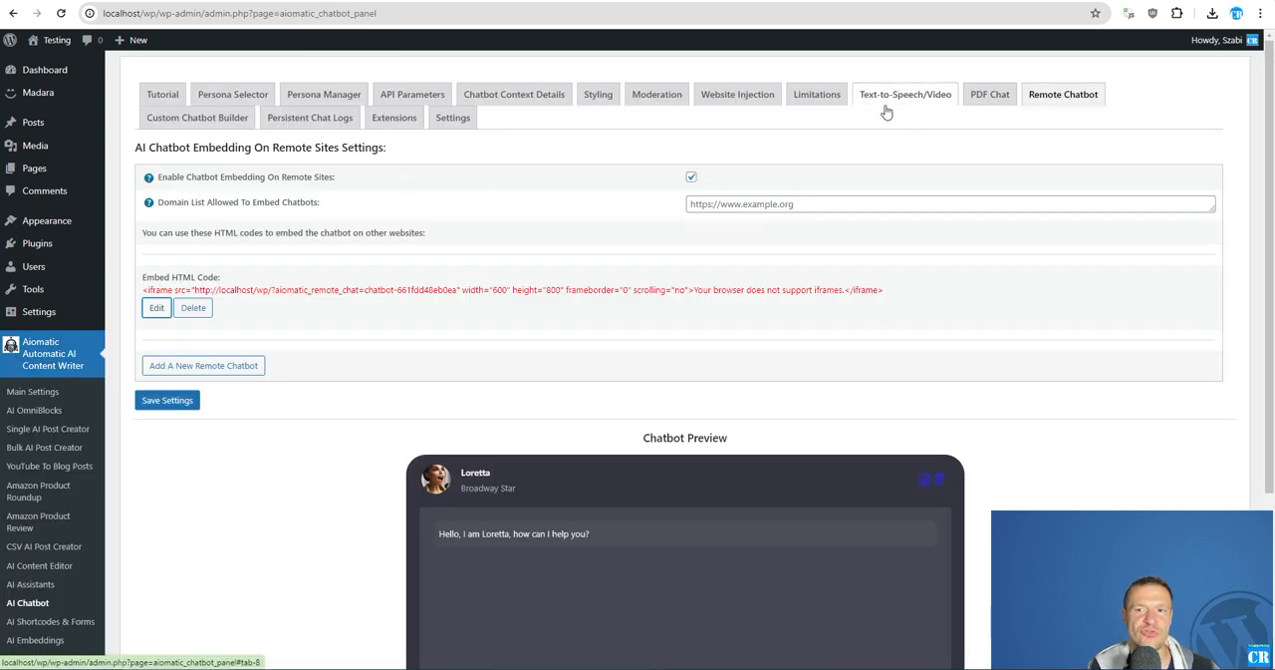
- Copy the customized chatbot shortcode generated in the Custom Chatbot Builder
left_click(225, 121)
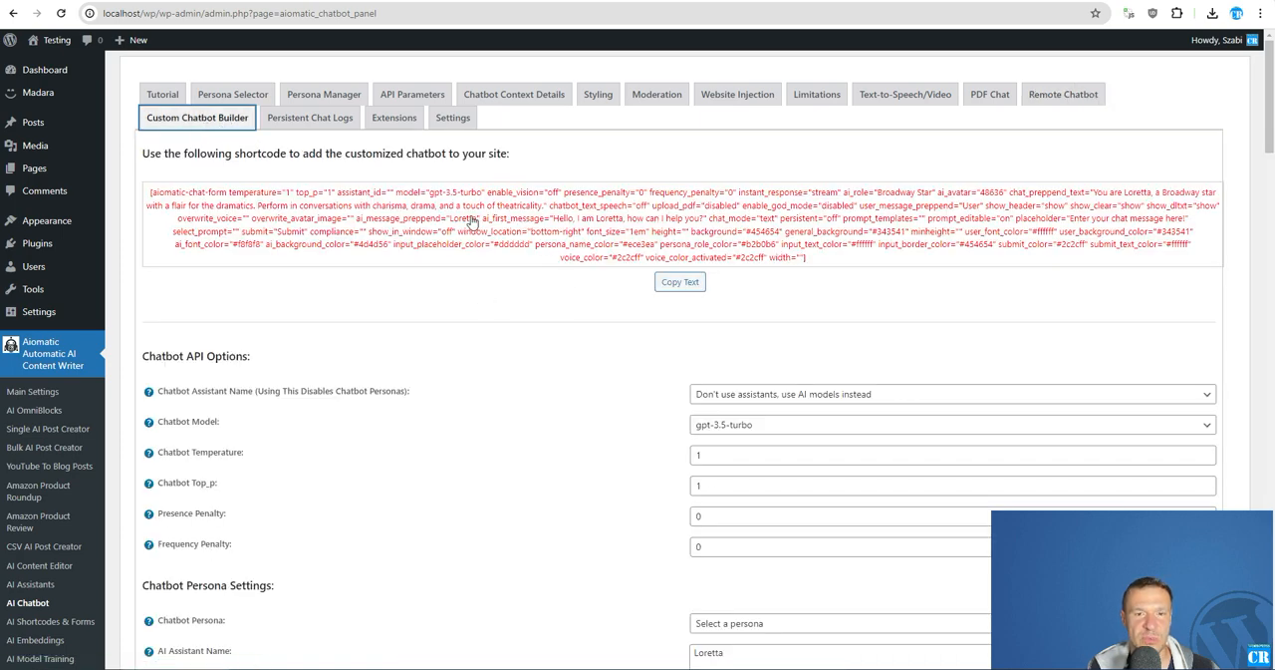
scroll(593, 399, "down", 3)
scroll(593, 428, "down", 3)
scroll(595, 447, "up", 7)
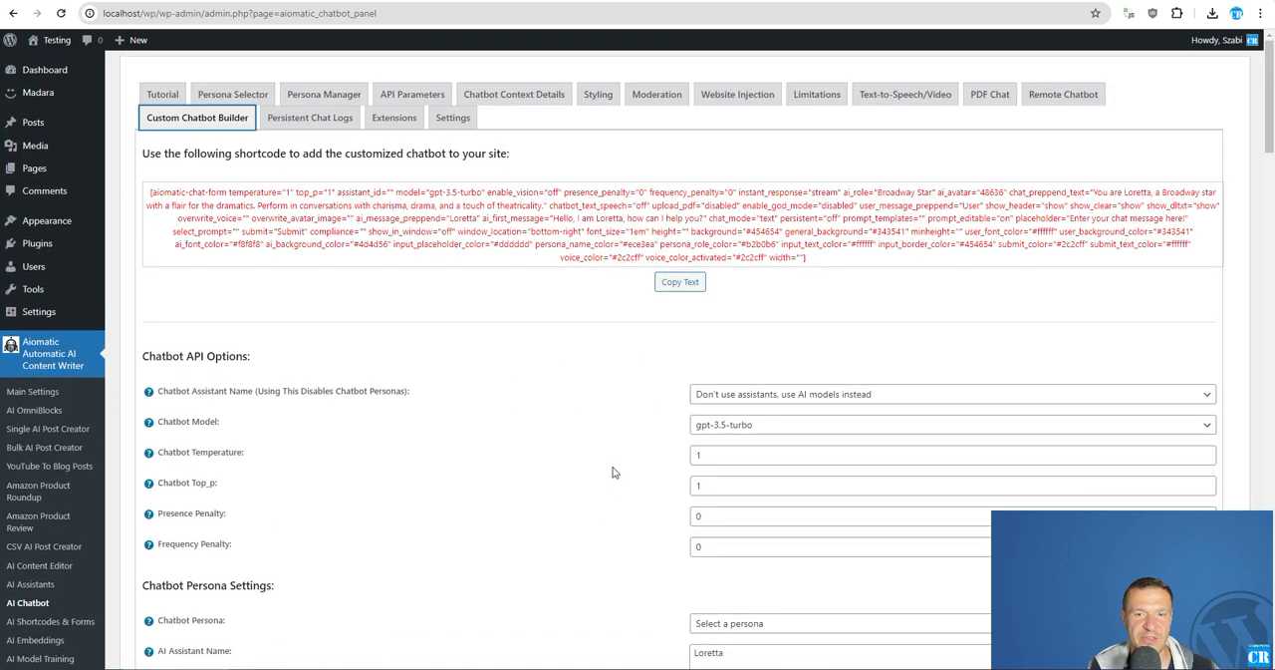
scroll(485, 419, "down", 6)
scroll(521, 489, "up", 6)
left_click(677, 282)
left_click(745, 98)
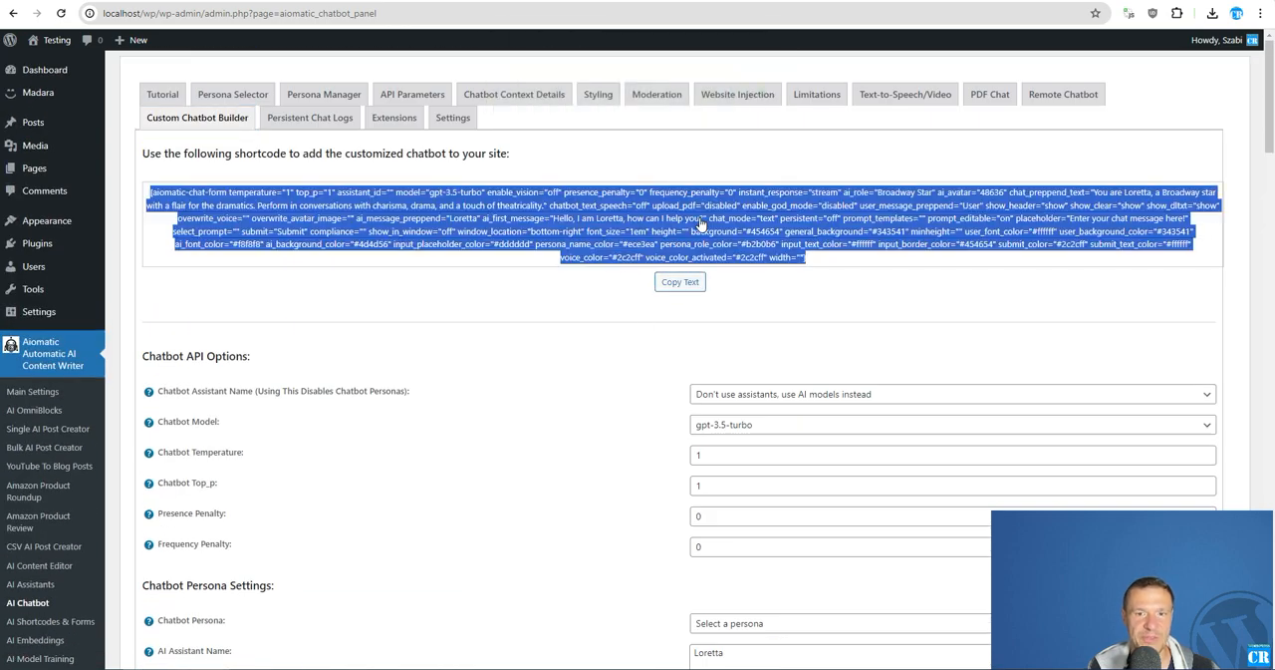
left_click(681, 282)
- Replace the first remote chatbot's default shortcode with the copied customized shortcode and return to the chatbot settings page
left_click(751, 98)
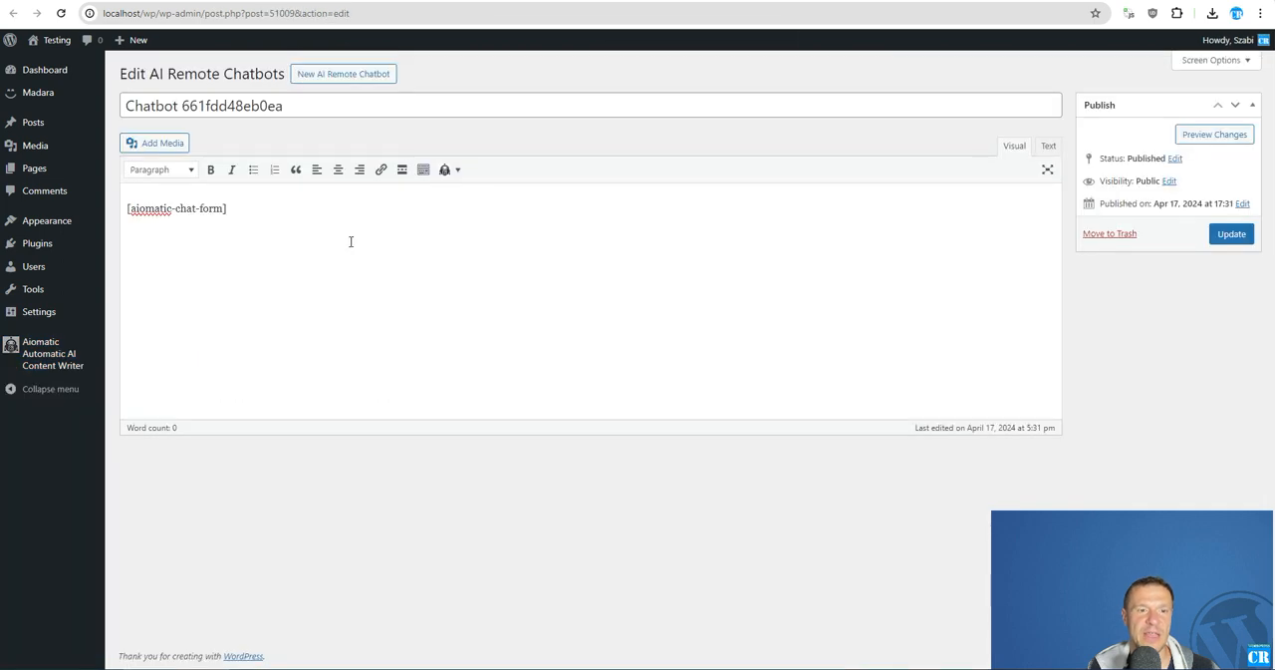
key("ctrl+a")
key("ctrl+v")
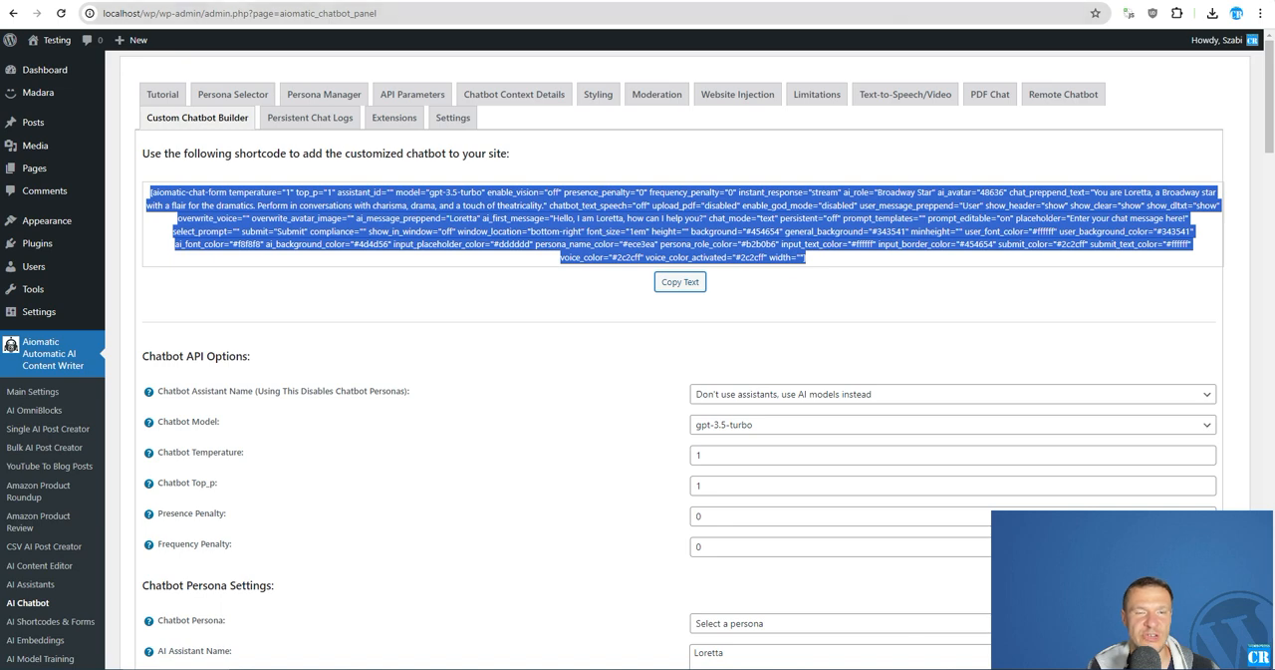
left_click(229, 1)
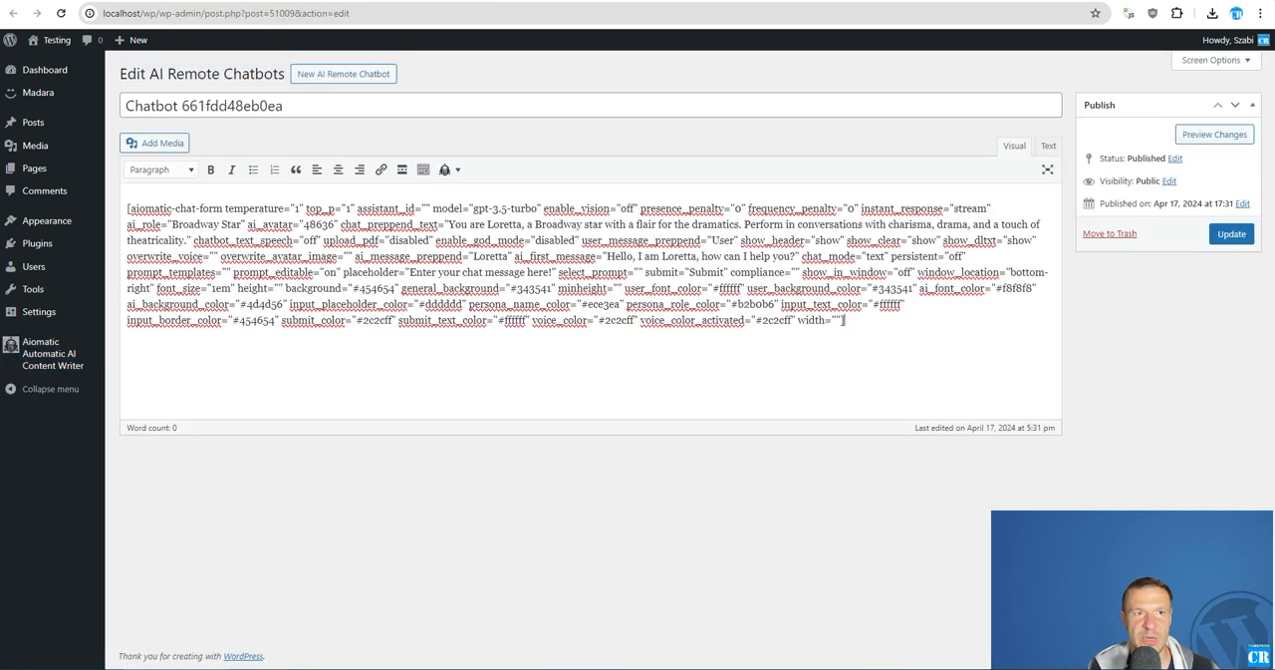
left_click(109, 1)
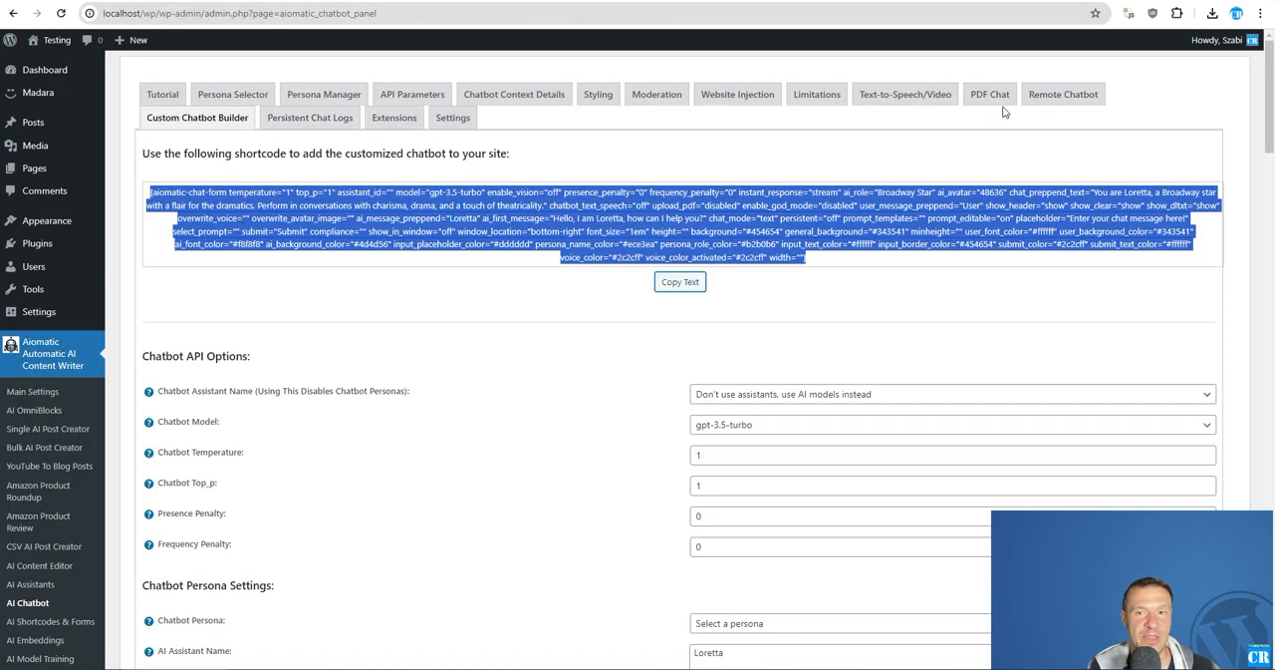
- Add a second remote chatbot in the Remote Chatbot settings and highlight its embed HTML code
left_click(1049, 98)
left_click(182, 367)
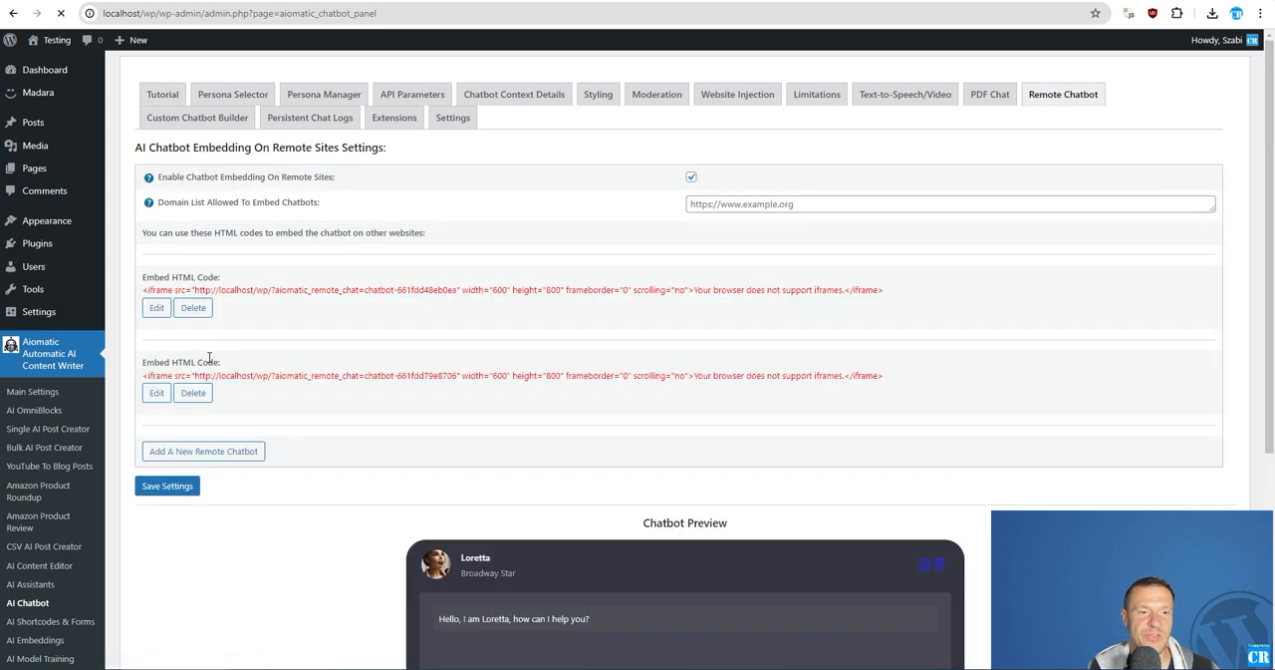
triple_click(797, 375)
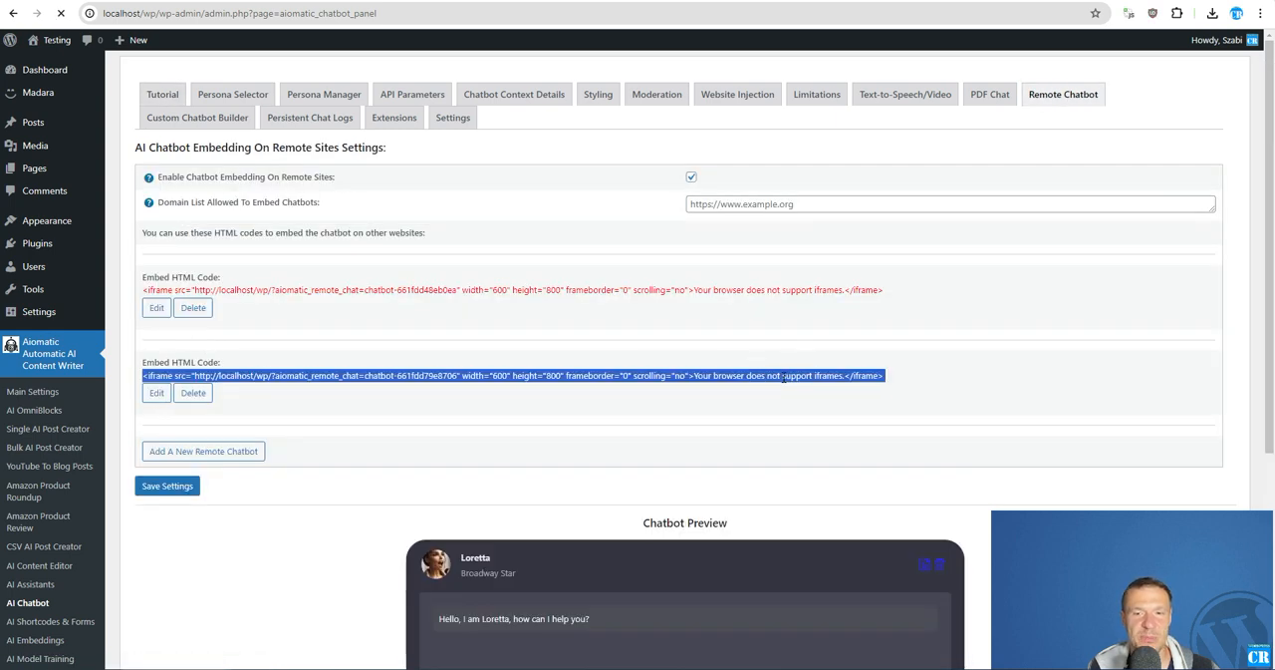
- Examine the Domain List Allowed To Embed Chatbots setting and the first chatbot's embed code
left_click(719, 205)
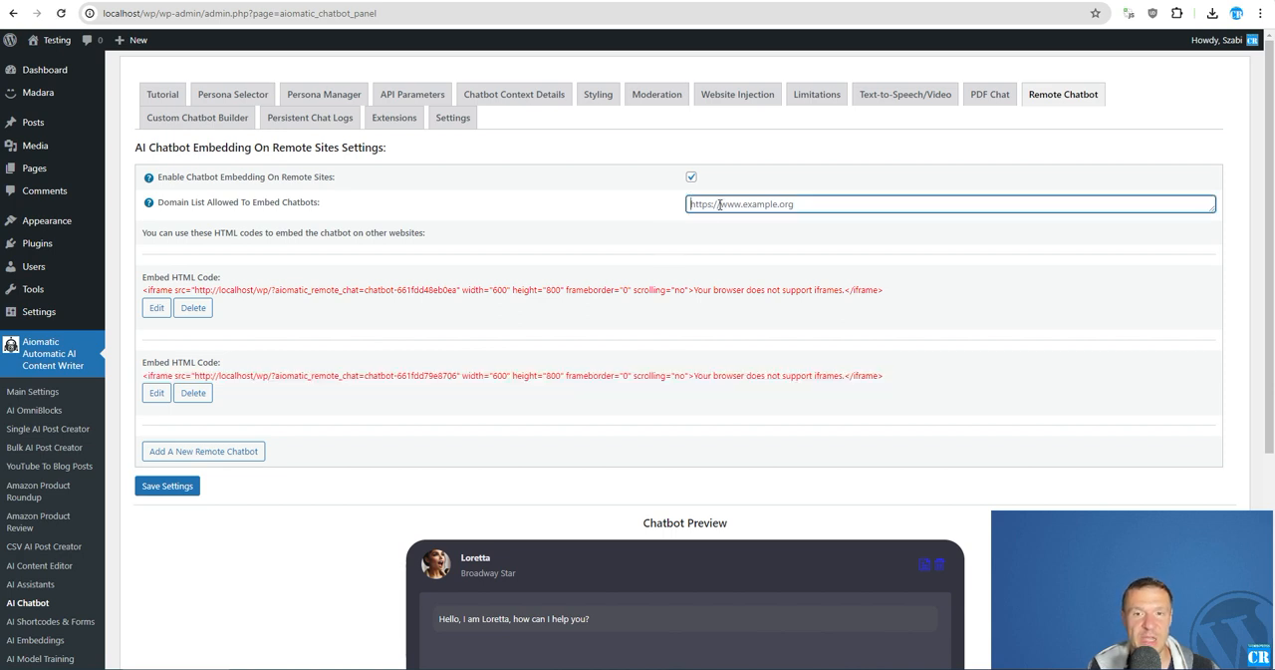
left_click_drag(158, 202, 320, 201)
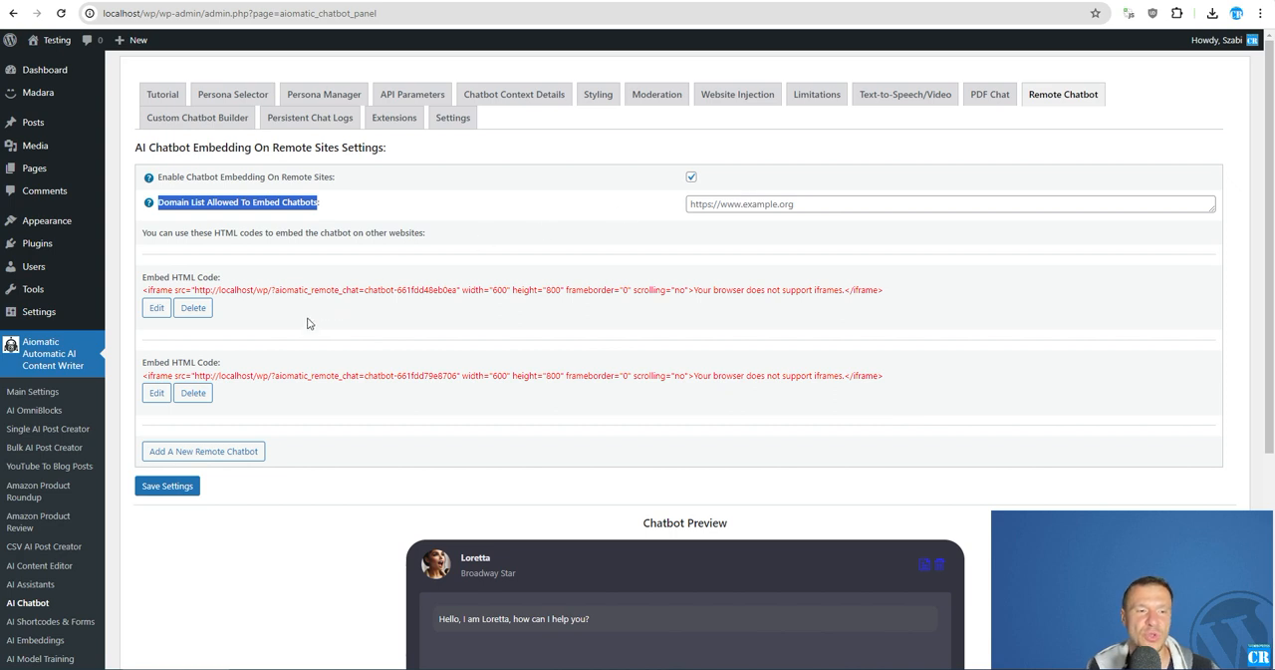
left_click(721, 204)
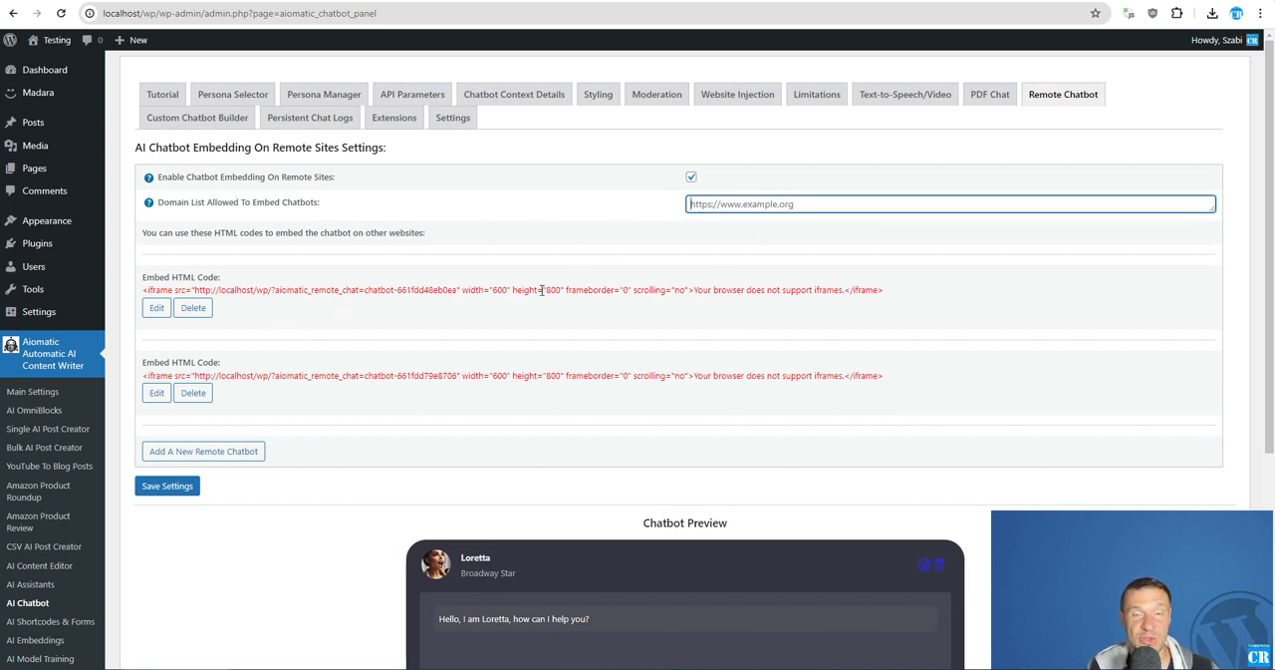
triple_click(287, 291)
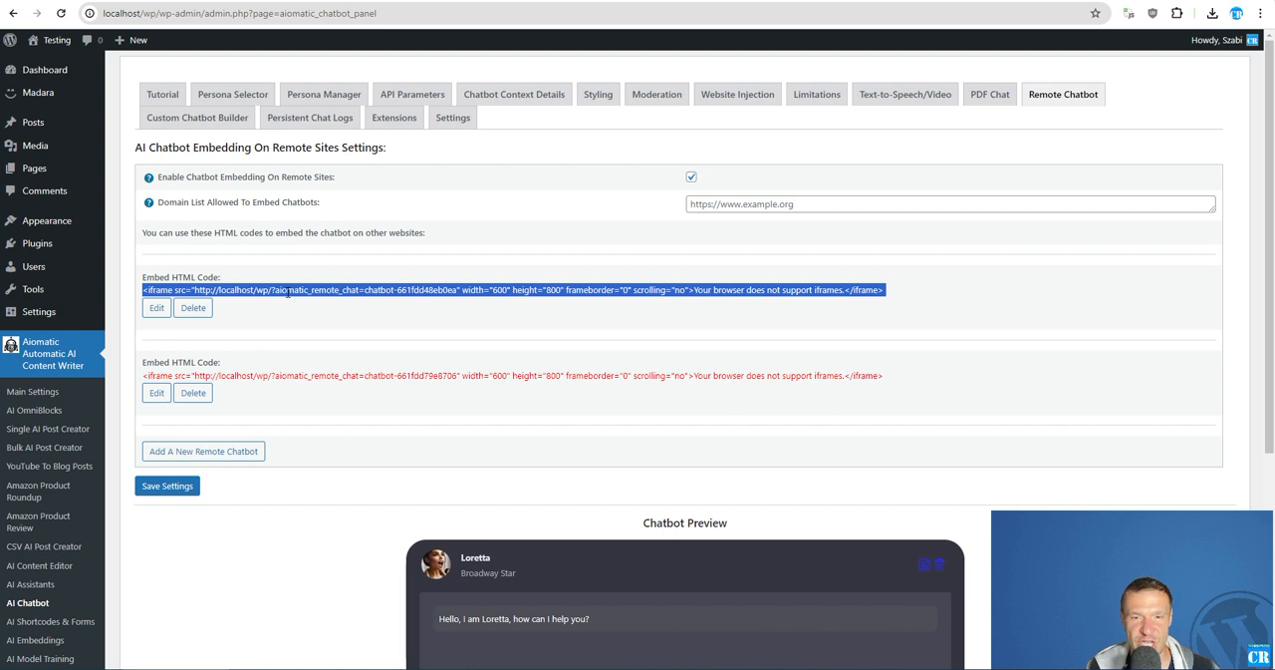
left_click(697, 205)
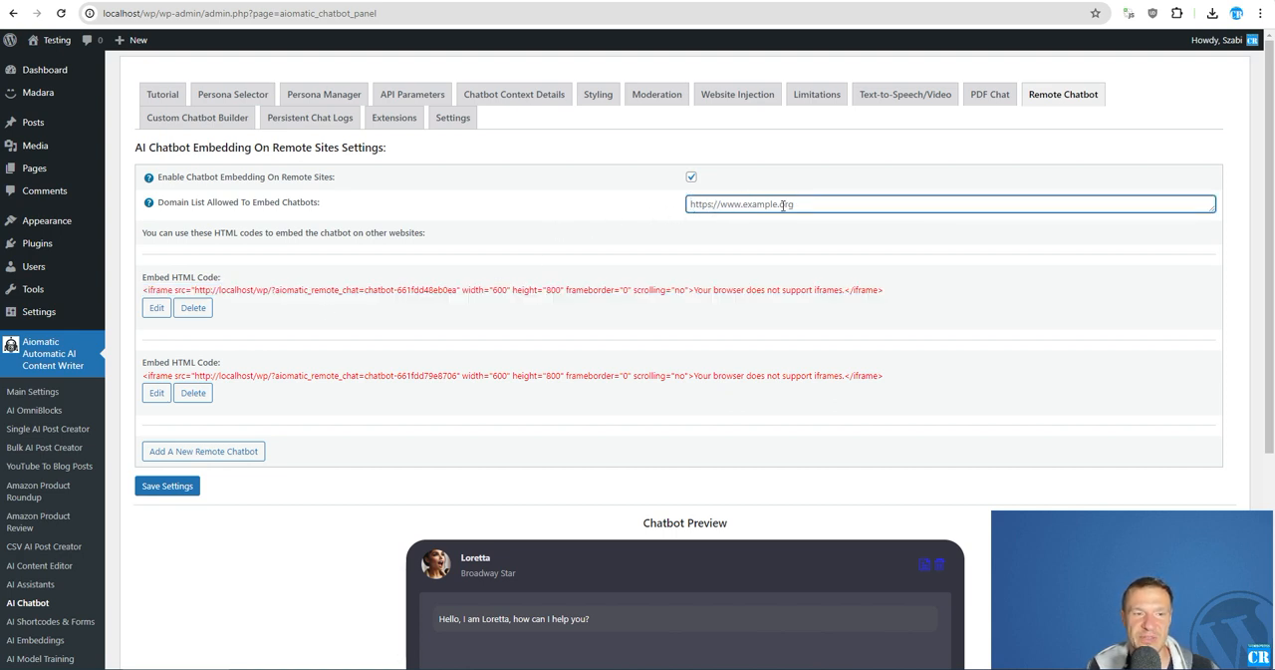
mouse_move(151, 210)
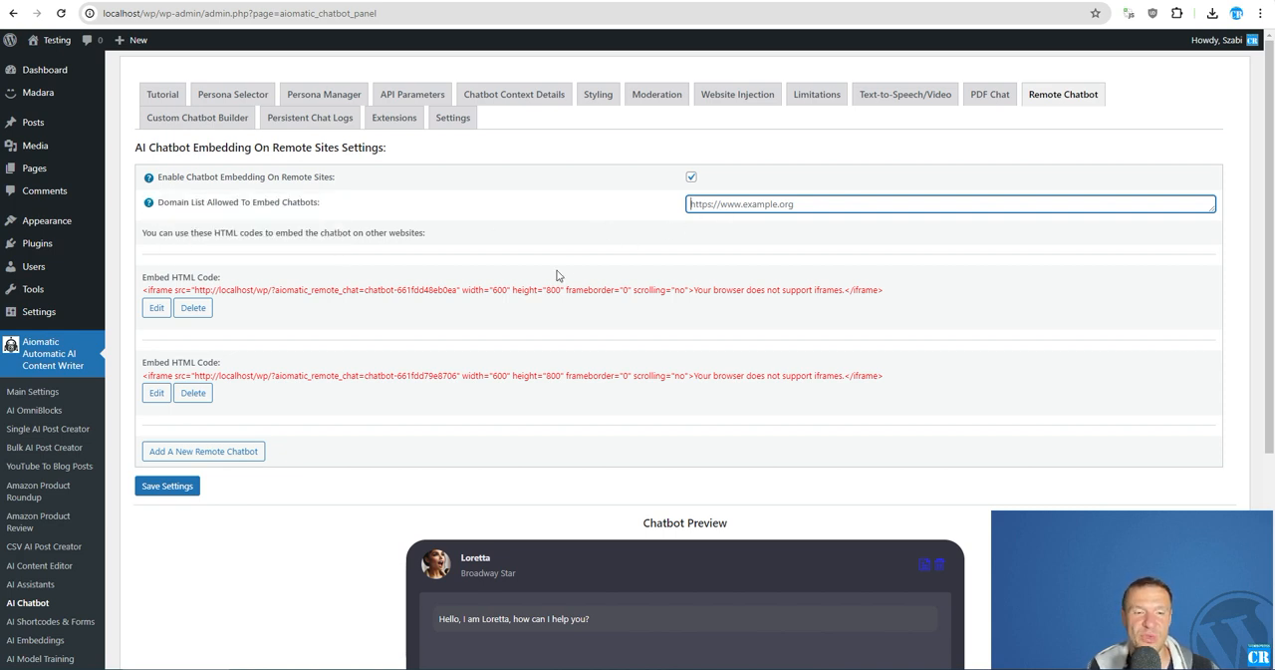
- Add a third remote chatbot and open the second one for editing
left_click(197, 453)
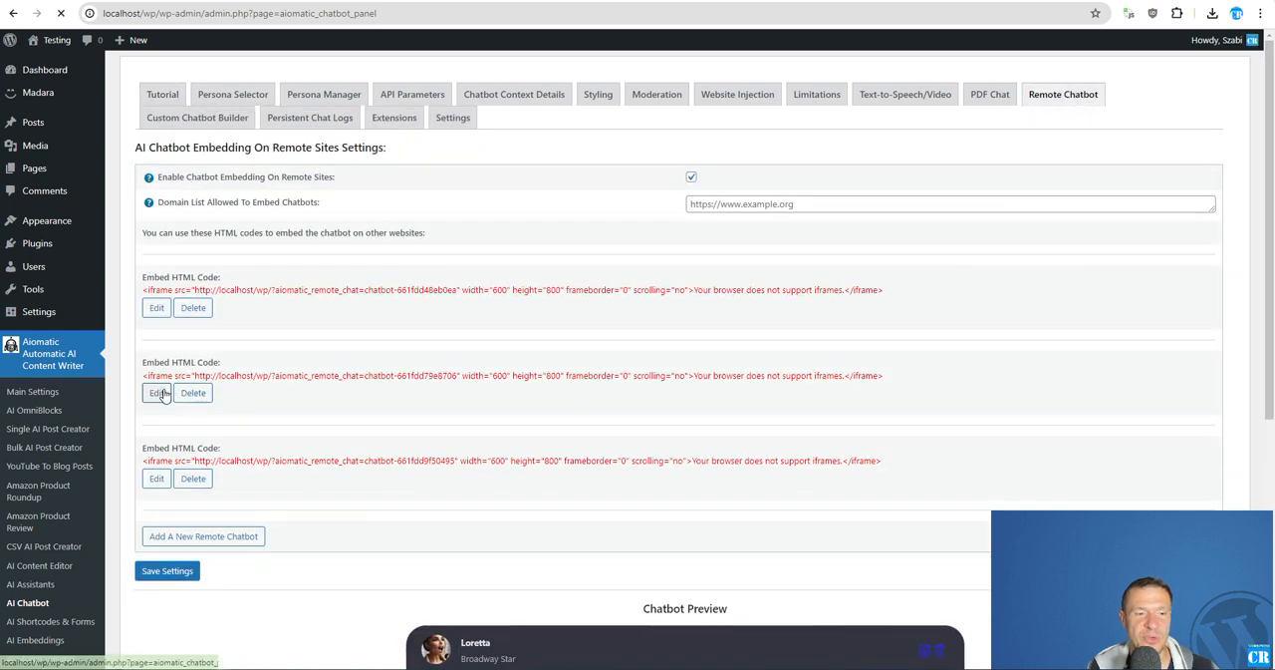
left_click(158, 394)
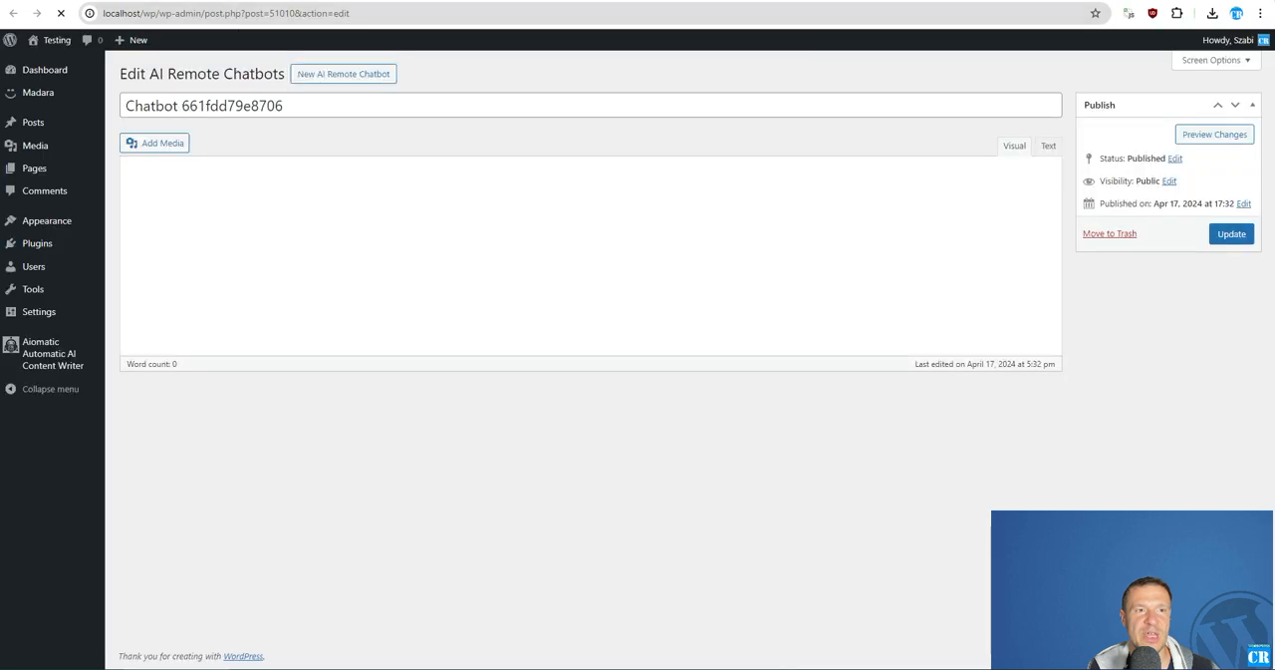
left_click(253, 2)
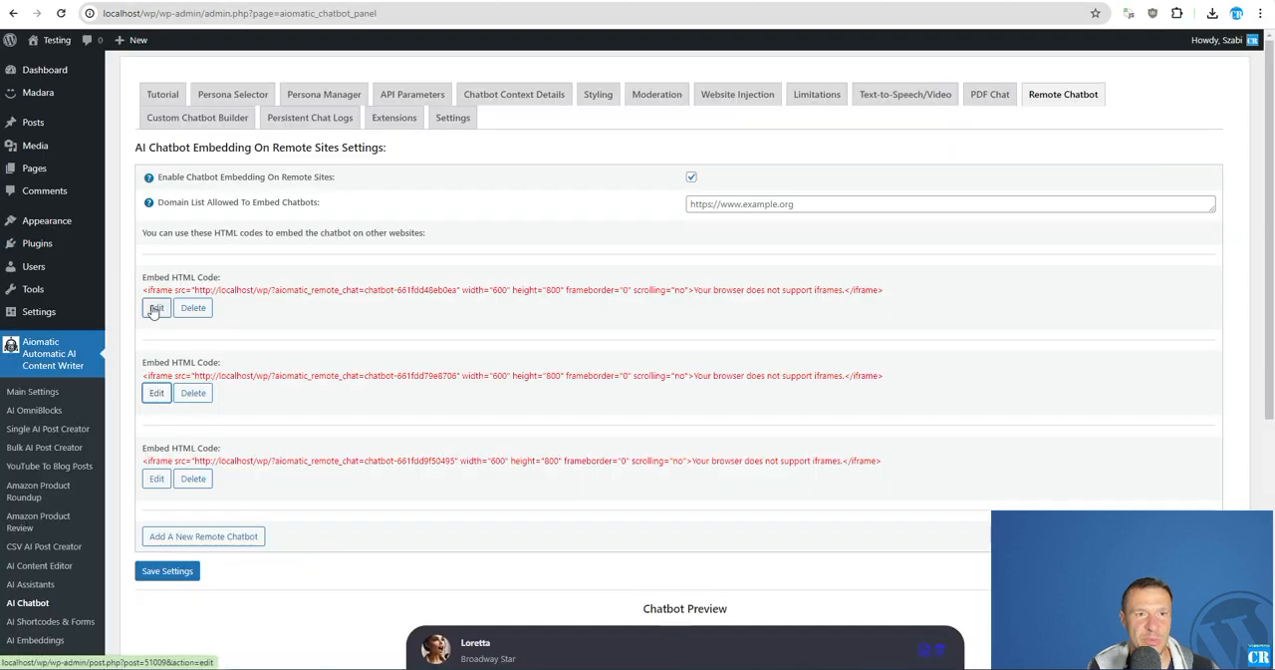
- Update the first remote chatbot with the pasted customized shortcode, and reopen it to check the saved content
left_click(156, 307)
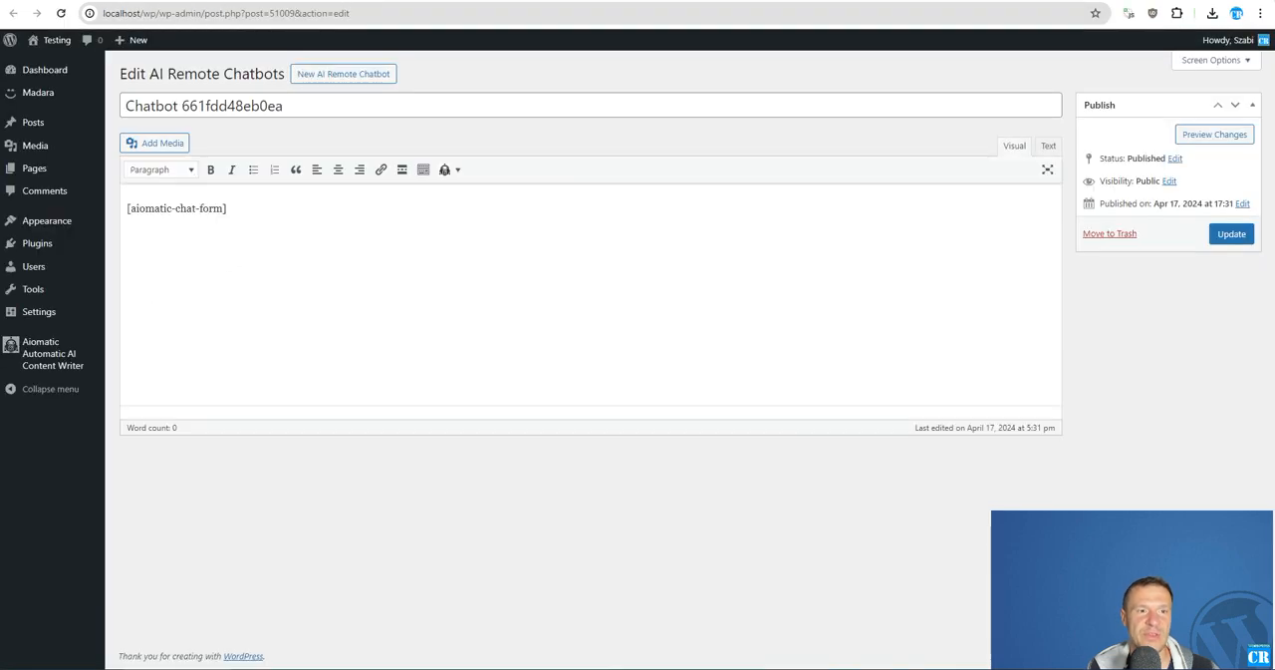
left_click(1231, 233)
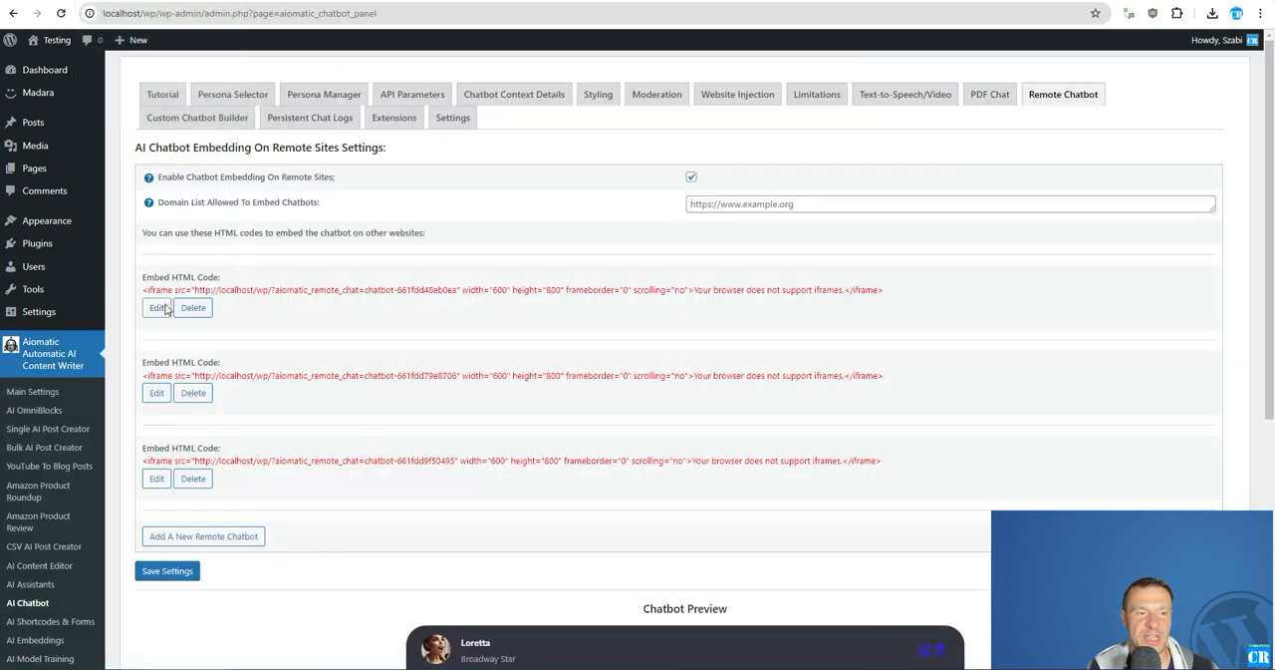
left_click(158, 308)
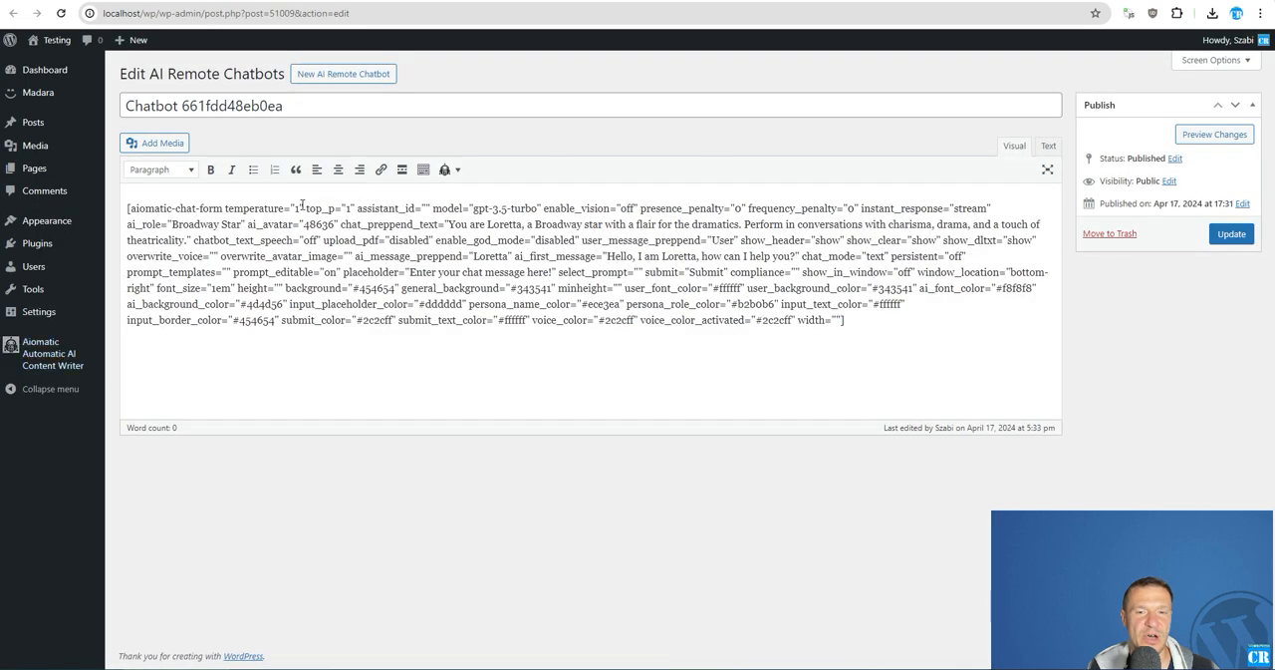
key("ctrl+w")
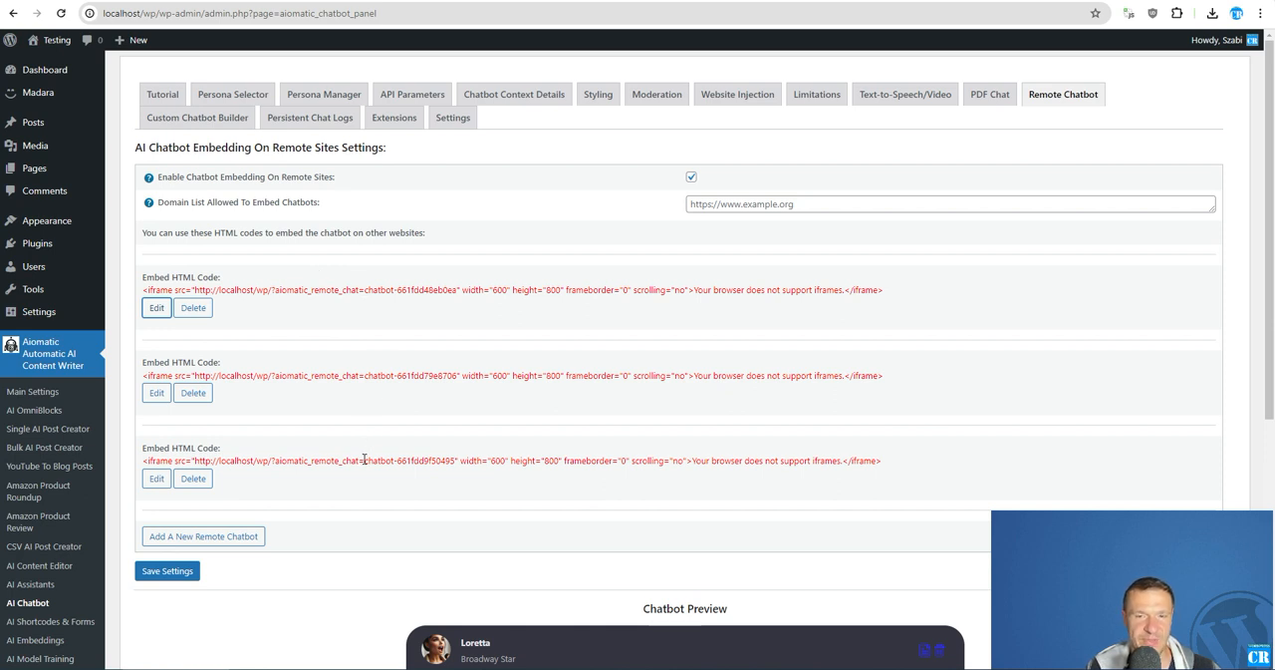
- Select the first remote chatbot's entire embed HTML code in the Remote Chatbot settings
left_click(1052, 98)
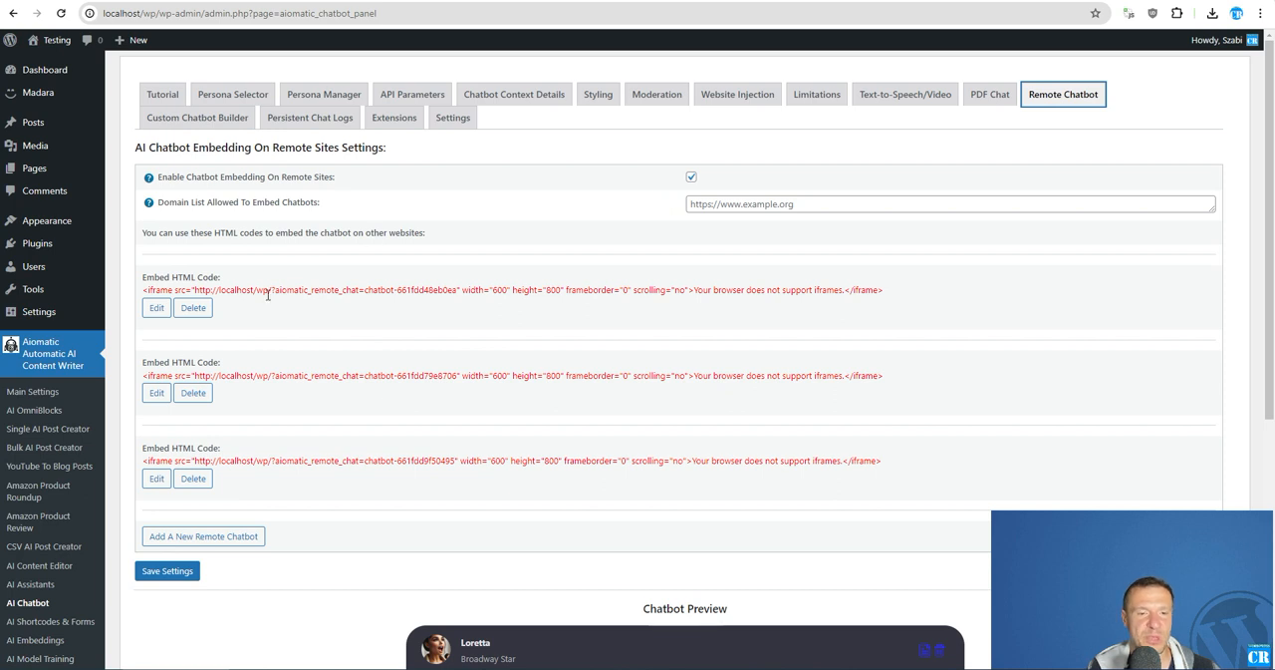
triple_click(233, 289)
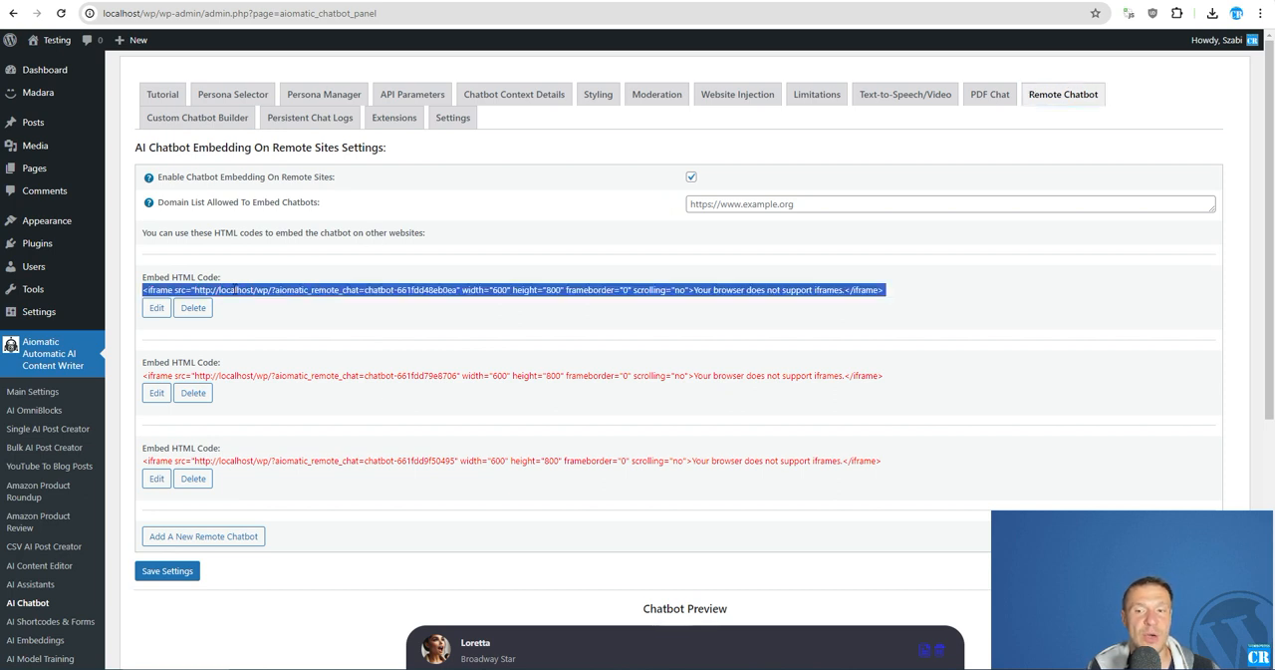
triple_click(234, 289)
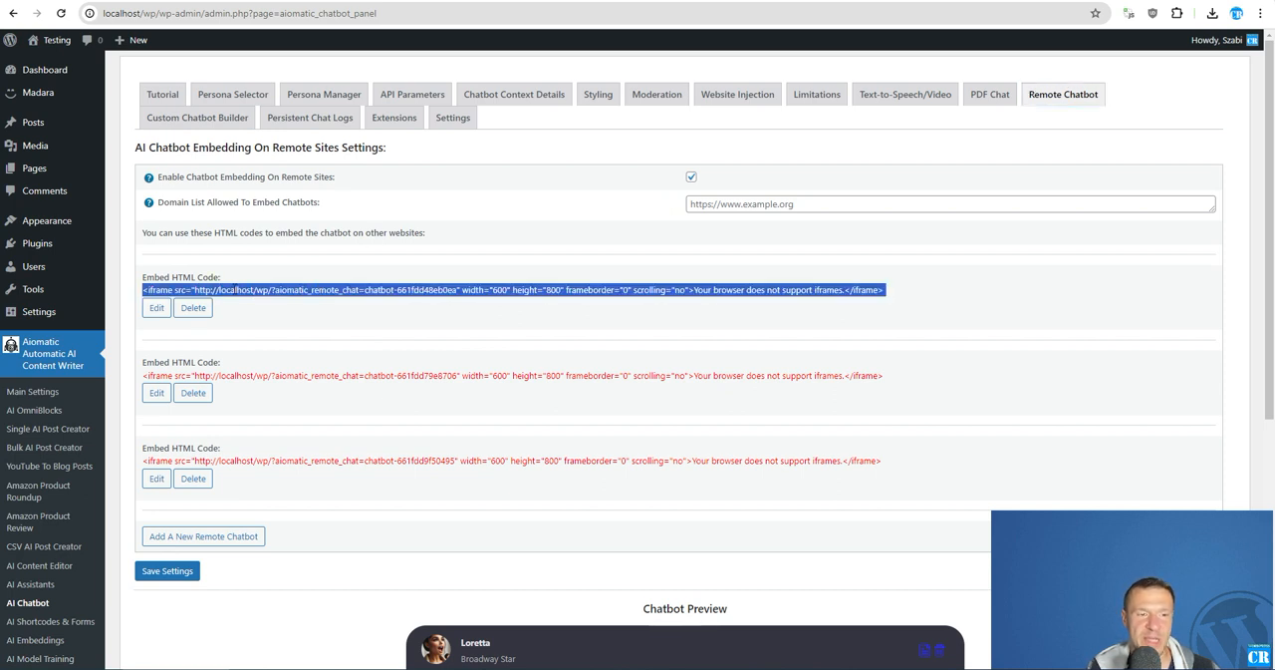